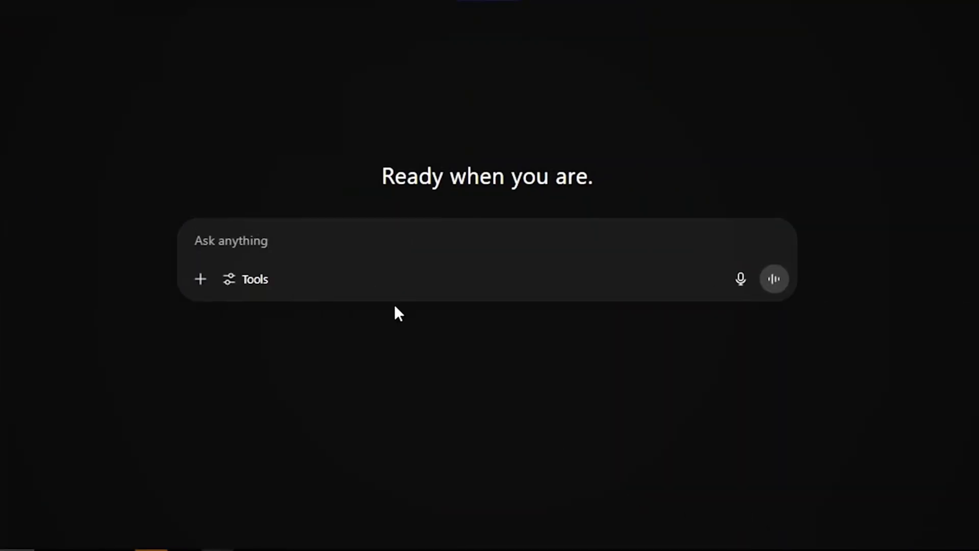
Ask ChatGPT for 10 viral Veo 3 video ideas and scroll through the returned list with its prompts.
{"action": "left_click", "coordinate": [380, 243]}
{"action": "type", "text": "Act as a social media content creator/ script writer with over 5 year creating viral contents. The goal is to generate viral and funny videos with veo3 like The viral Big foot vlog videos. Give me 10 video ideas"}
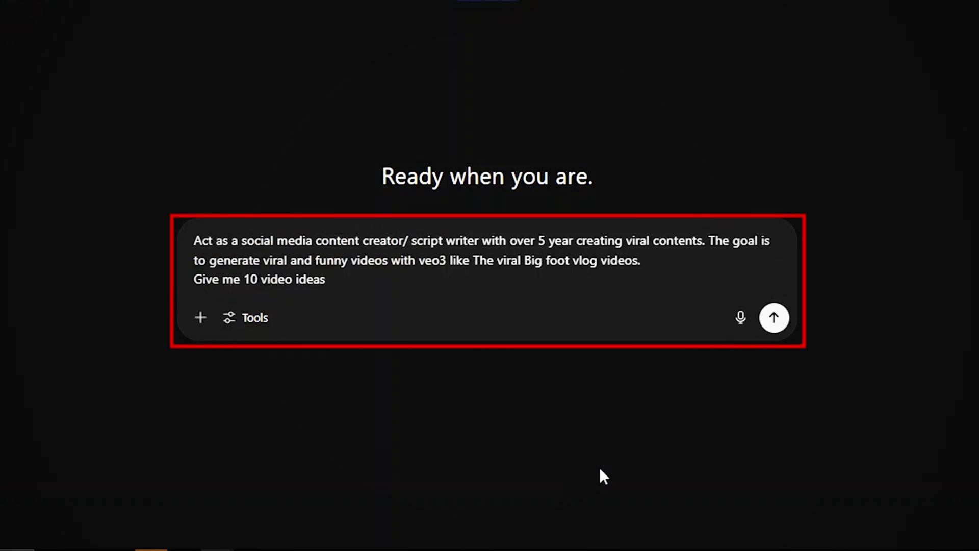
{"action": "left_click", "coordinate": [776, 320]}
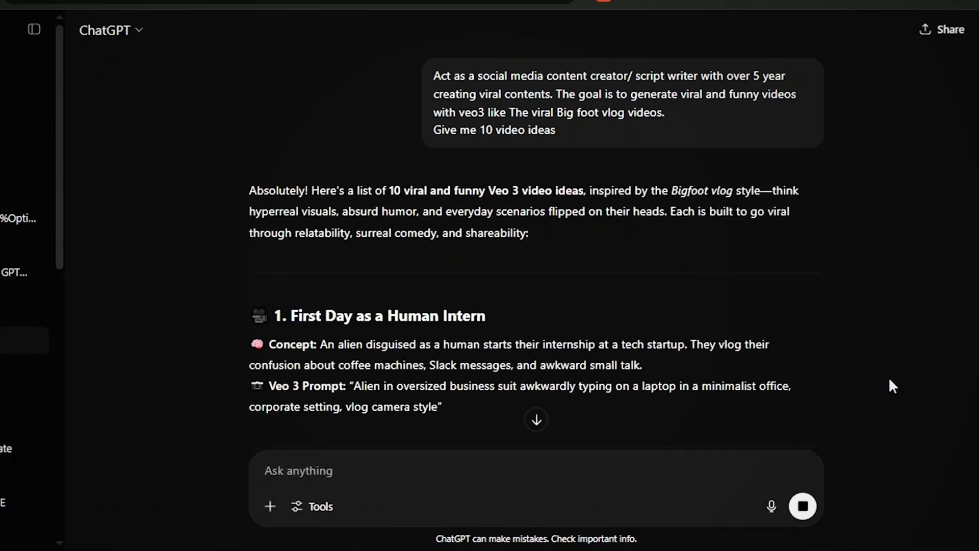
{"action": "scroll", "coordinate": [889, 377], "scroll_direction": "down", "scroll_amount": 5}
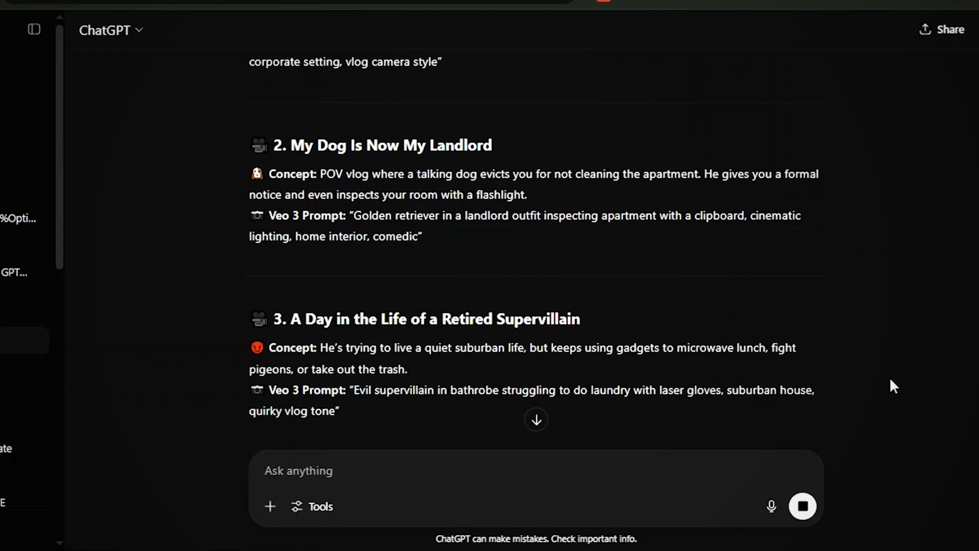
{"action": "scroll", "coordinate": [889, 378], "scroll_direction": "down", "scroll_amount": 6}
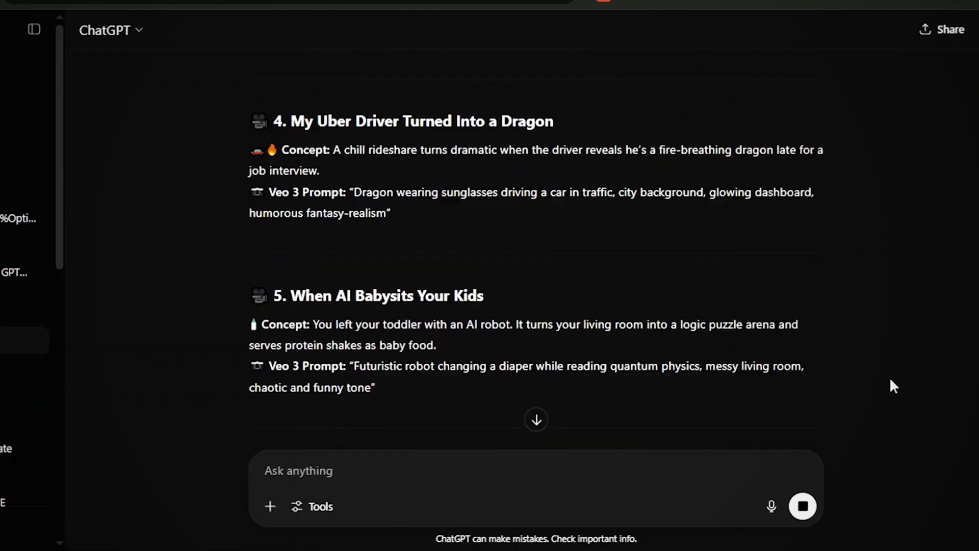
{"action": "scroll", "coordinate": [890, 383], "scroll_direction": "down", "scroll_amount": 2}
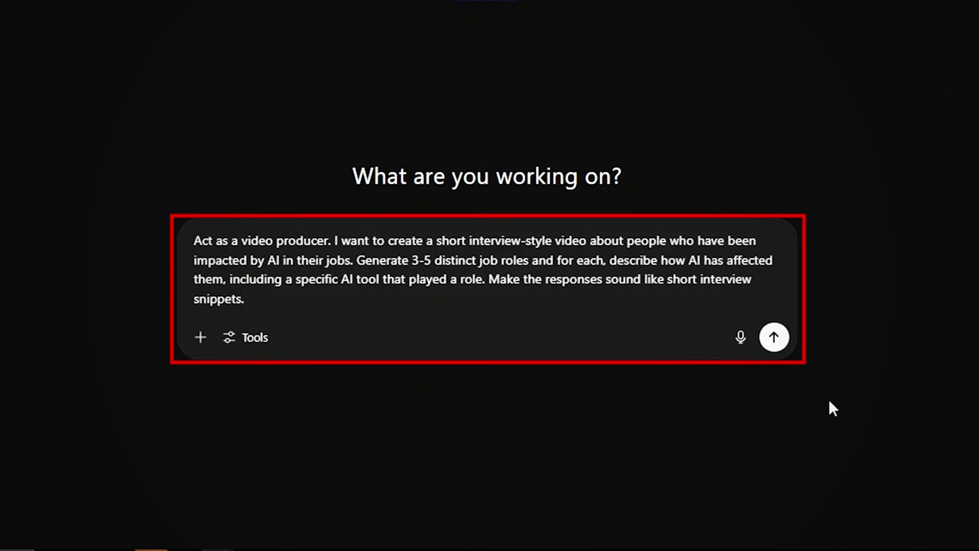
Send the video-producer prompt for AI-impacted job interviews and review the five scenes, Graphic Designer to Junior Web Developer.
{"action": "left_click", "coordinate": [774, 337]}
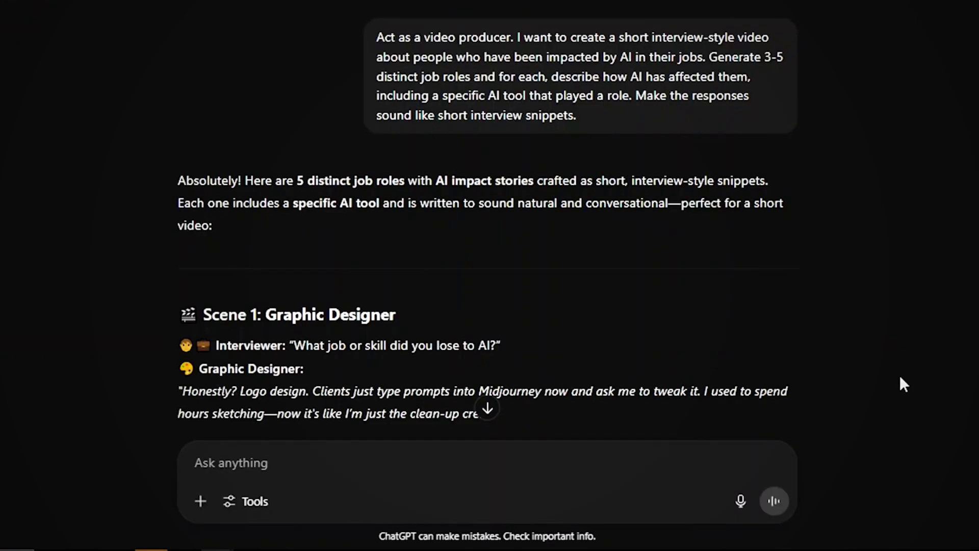
{"action": "scroll", "coordinate": [900, 374], "scroll_direction": "down", "scroll_amount": 4}
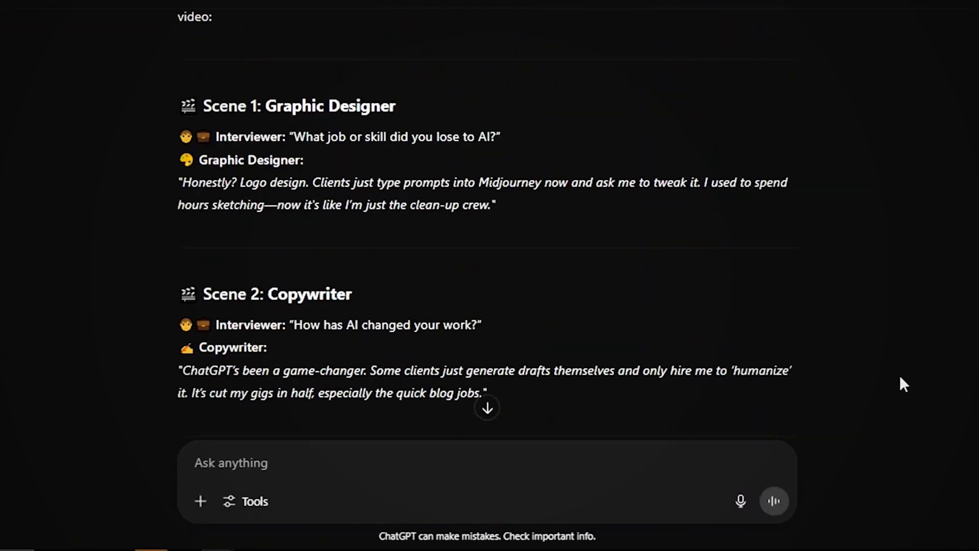
{"action": "scroll", "coordinate": [900, 375], "scroll_direction": "down", "scroll_amount": 4}
{"action": "scroll", "coordinate": [900, 377], "scroll_direction": "down", "scroll_amount": 4}
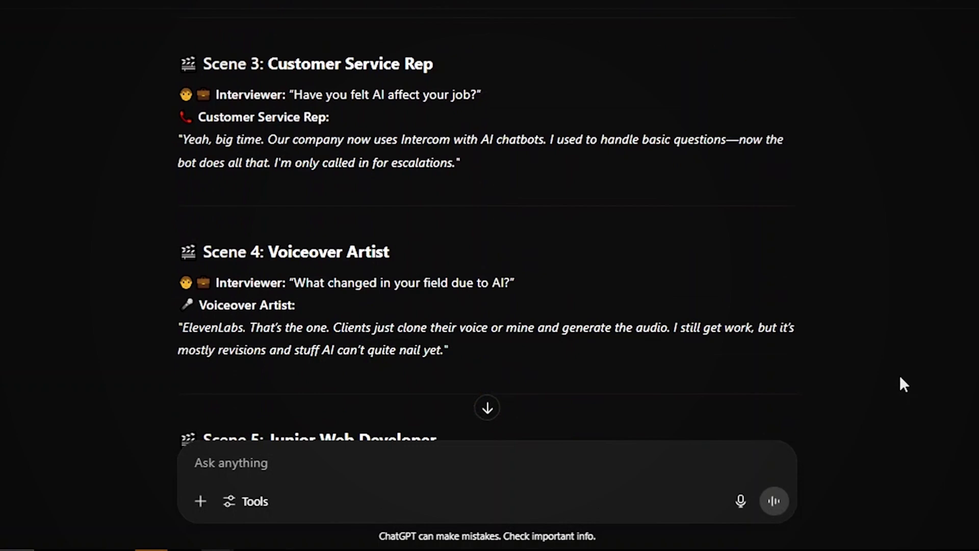
{"action": "scroll", "coordinate": [900, 380], "scroll_direction": "down", "scroll_amount": 6}
{"action": "left_click", "coordinate": [327, 459]}
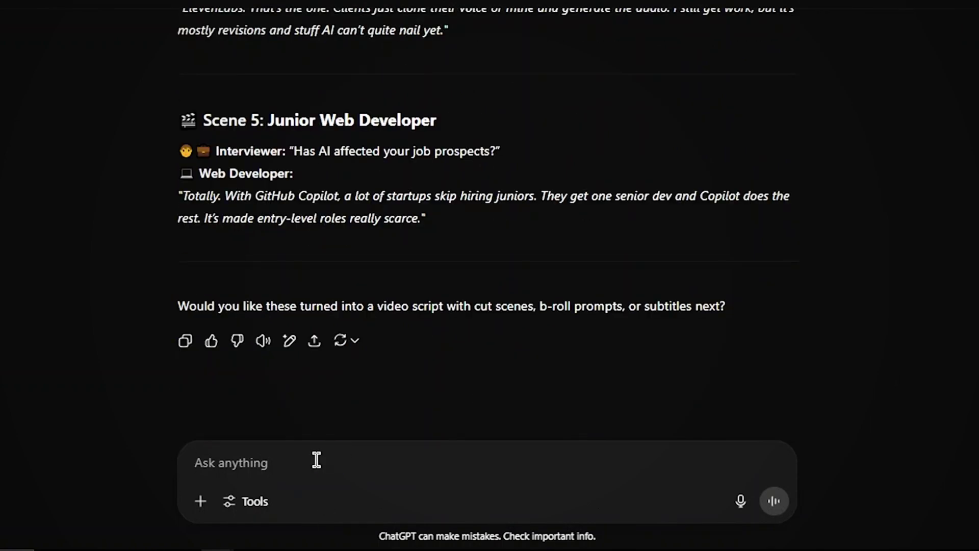
Ask for shorter, more conversational answers, then enter 'Generate veo 3 prompt for each scene'.
{"action": "type", "text": "Make the responses shorter and more conversational"}
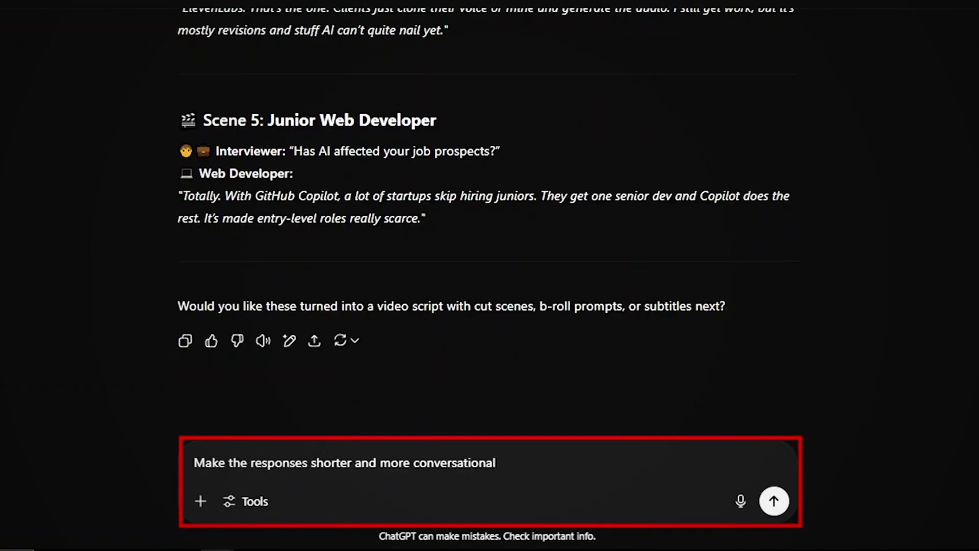
{"action": "left_click", "coordinate": [777, 501]}
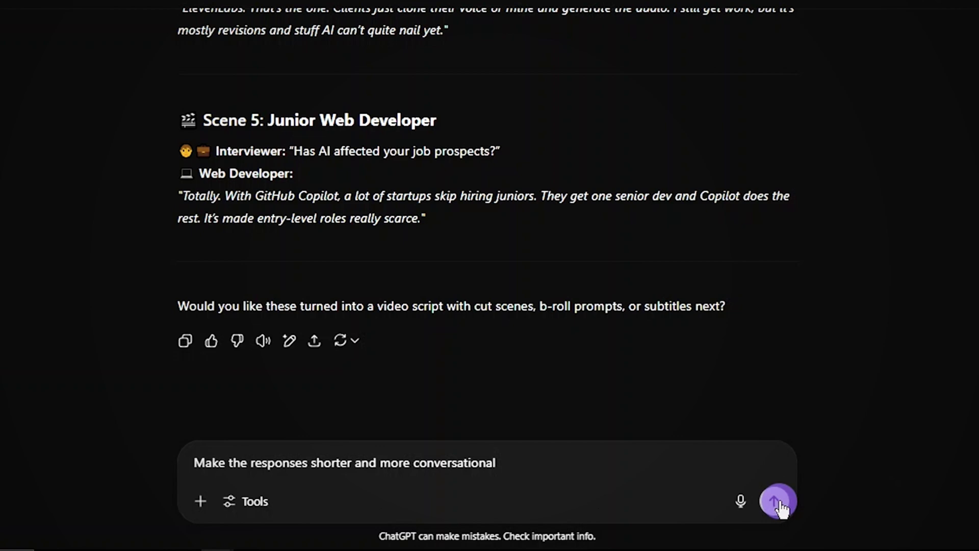
{"action": "scroll", "coordinate": [929, 372], "scroll_direction": "down", "scroll_amount": 4}
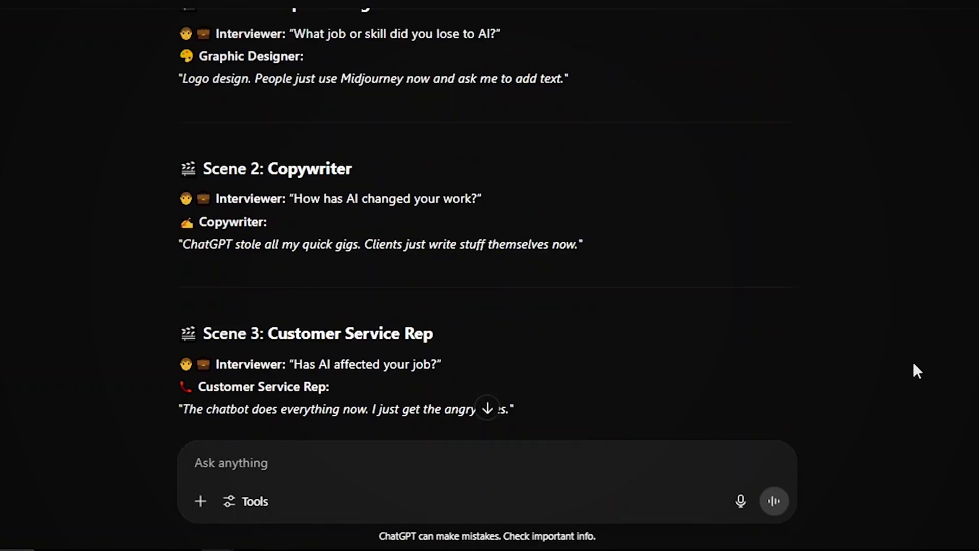
{"action": "scroll", "coordinate": [913, 367], "scroll_direction": "down", "scroll_amount": 8}
{"action": "left_click", "coordinate": [614, 466]}
{"action": "type", "text": "Generate veo 3 prompt for each scene"}
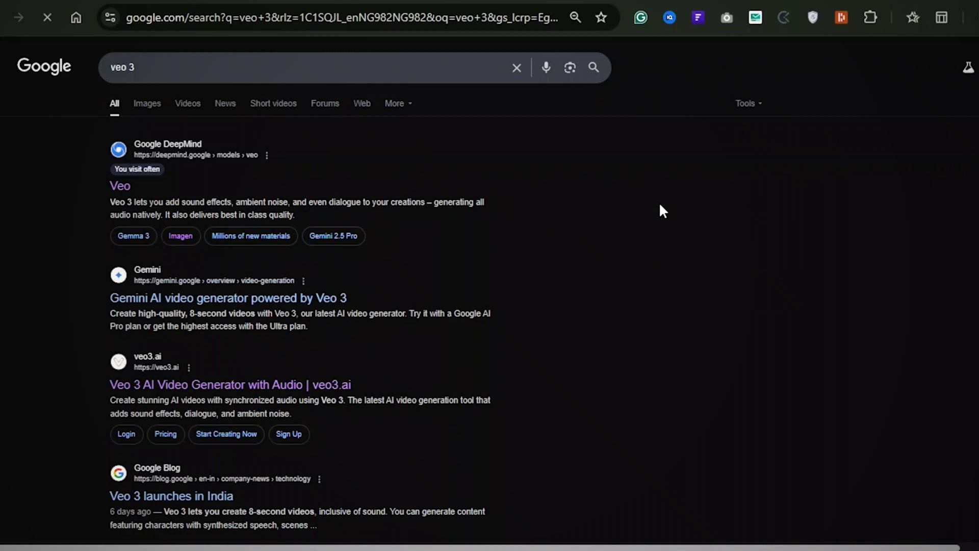
Go from the Google DeepMind Veo result through Try in Flow to Create with Flow.
{"action": "left_click", "coordinate": [114, 187]}
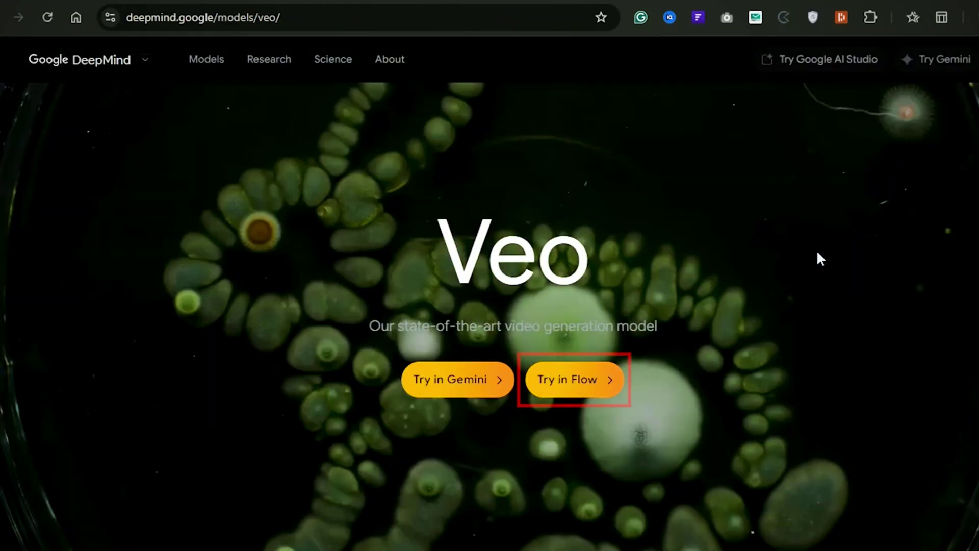
{"action": "left_click", "coordinate": [579, 394]}
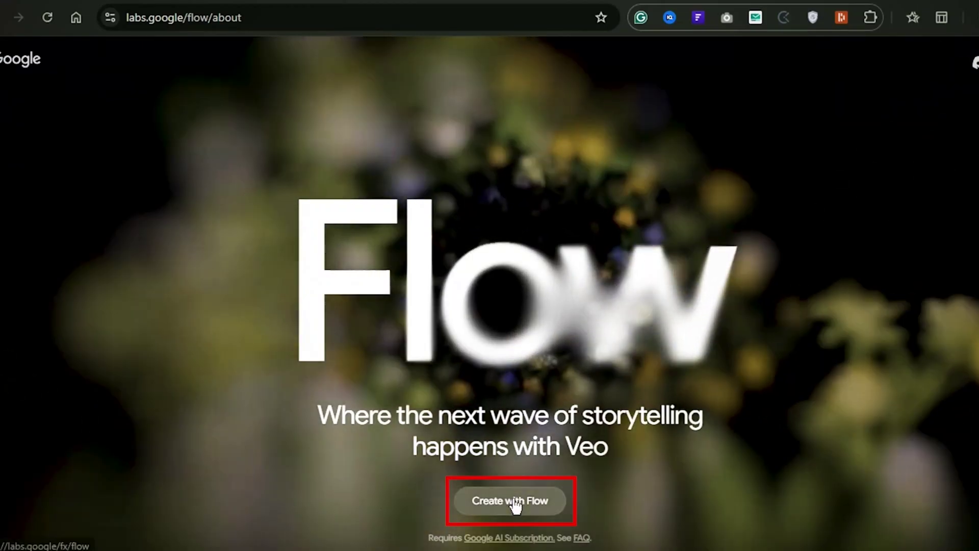
{"action": "left_click", "coordinate": [513, 501]}
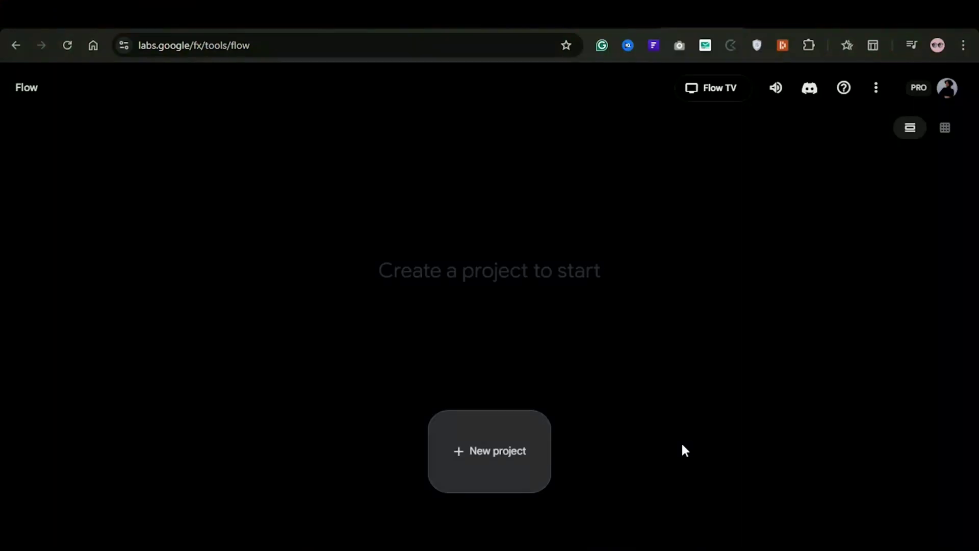
Start a new Flow project in Text to Video mode, keeping Veo 3 - Fast as the model.
{"action": "left_click", "coordinate": [496, 472]}
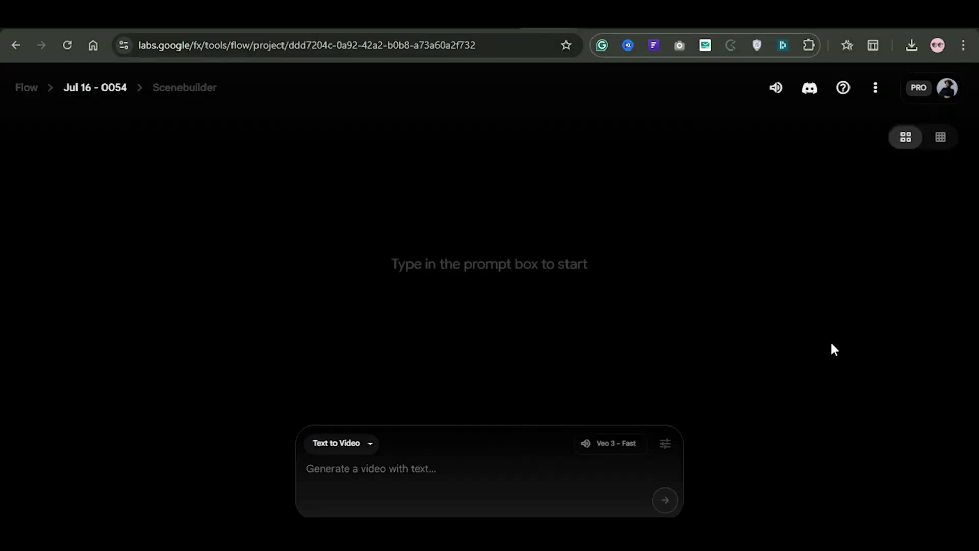
{"action": "left_click", "coordinate": [364, 443]}
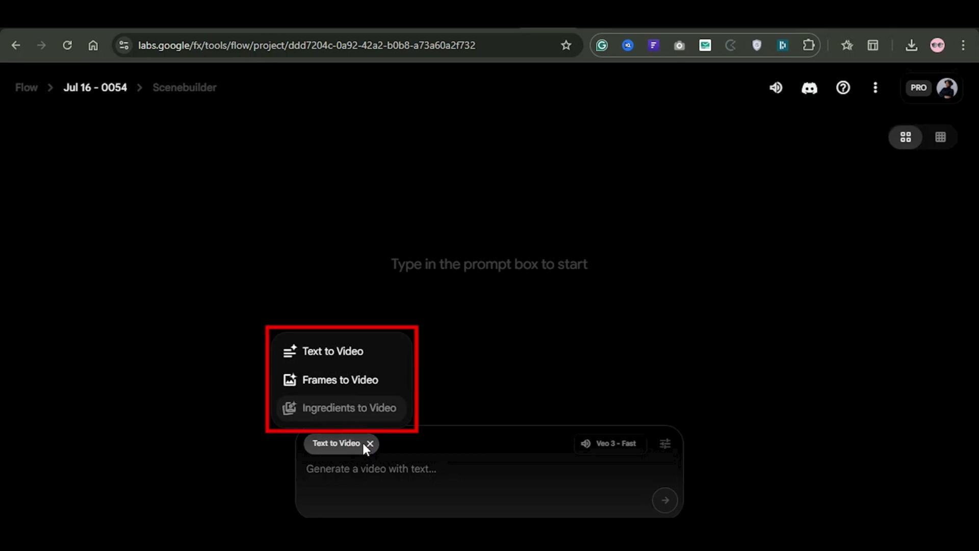
{"action": "left_click", "coordinate": [596, 425]}
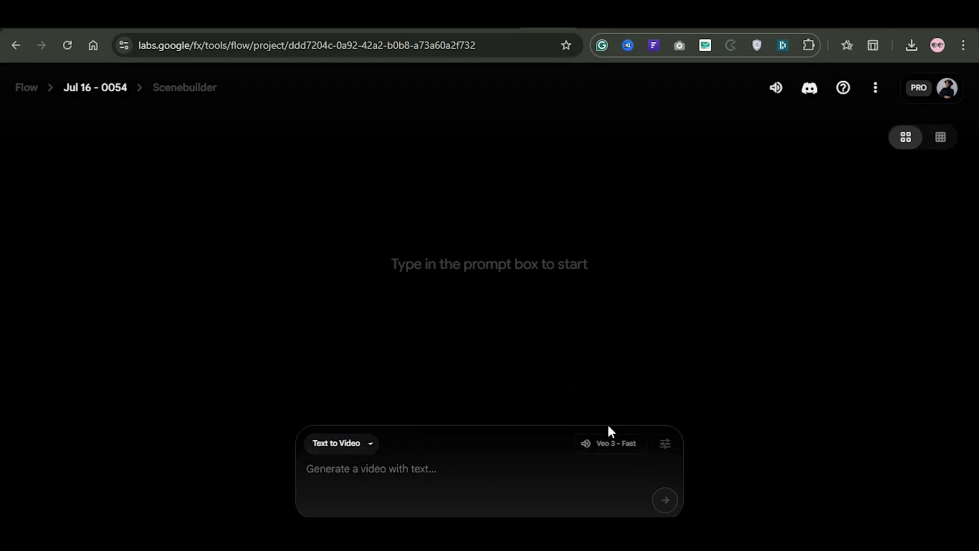
{"action": "left_click", "coordinate": [668, 446]}
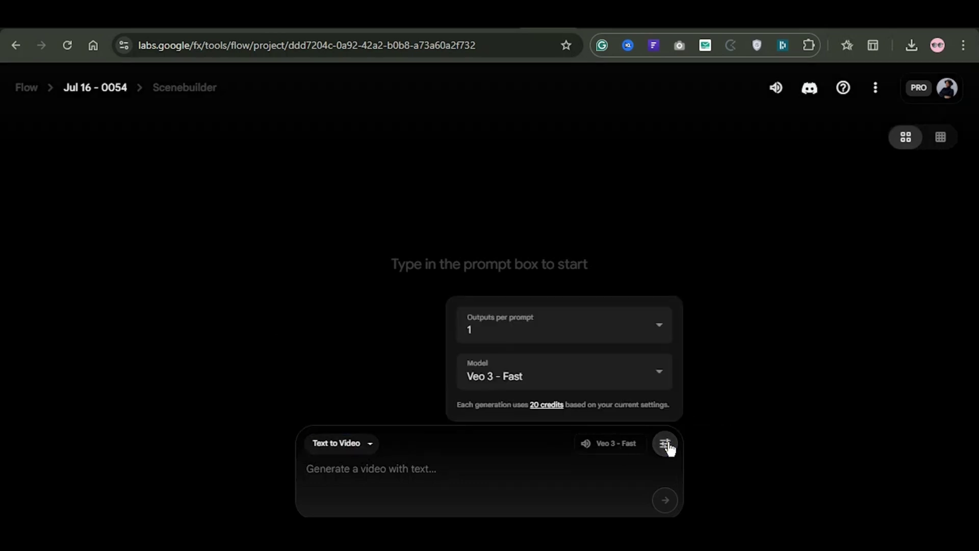
{"action": "left_click", "coordinate": [643, 375]}
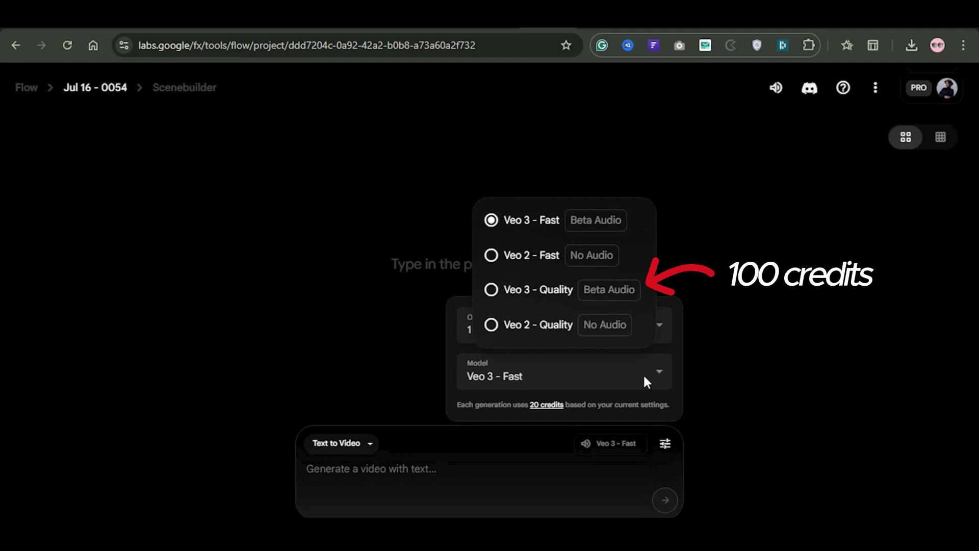
{"action": "left_click", "coordinate": [739, 364]}
{"action": "left_click", "coordinate": [649, 316]}
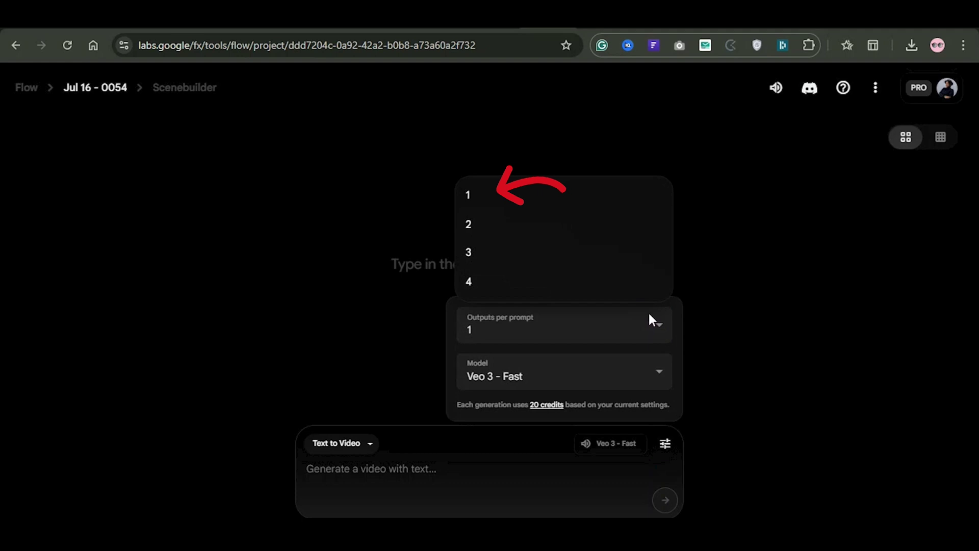
Keep 1 output per prompt, then paste the street-interview scene prompt and generate the clip.
{"action": "left_click", "coordinate": [649, 316]}
{"action": "left_click", "coordinate": [798, 341]}
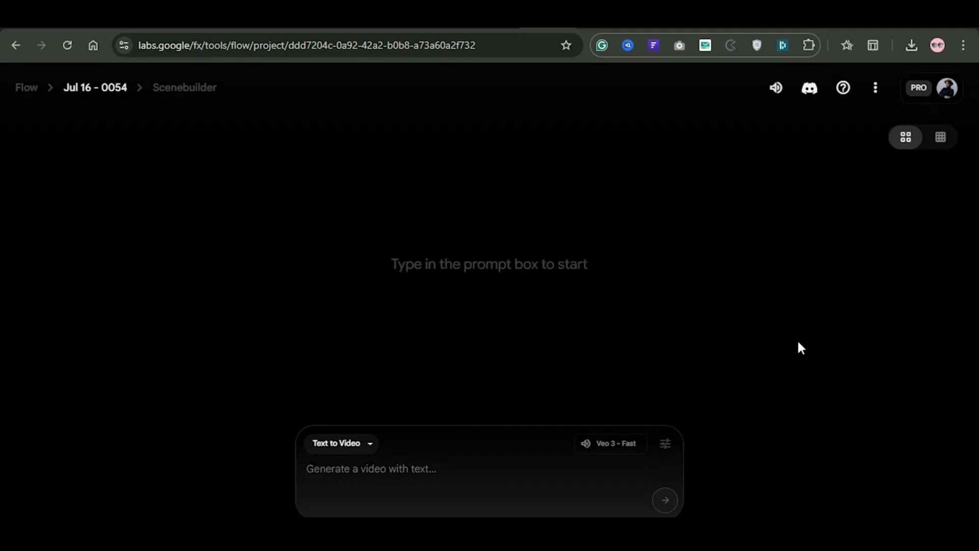
{"action": "left_click", "coordinate": [414, 468]}
{"action": "key", "text": "ctrl+v"}
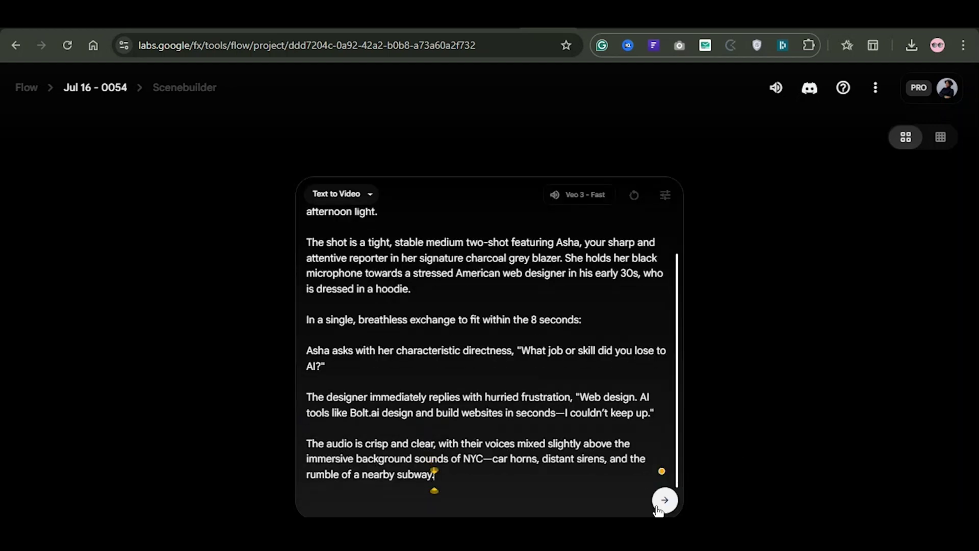
{"action": "left_click", "coordinate": [665, 501]}
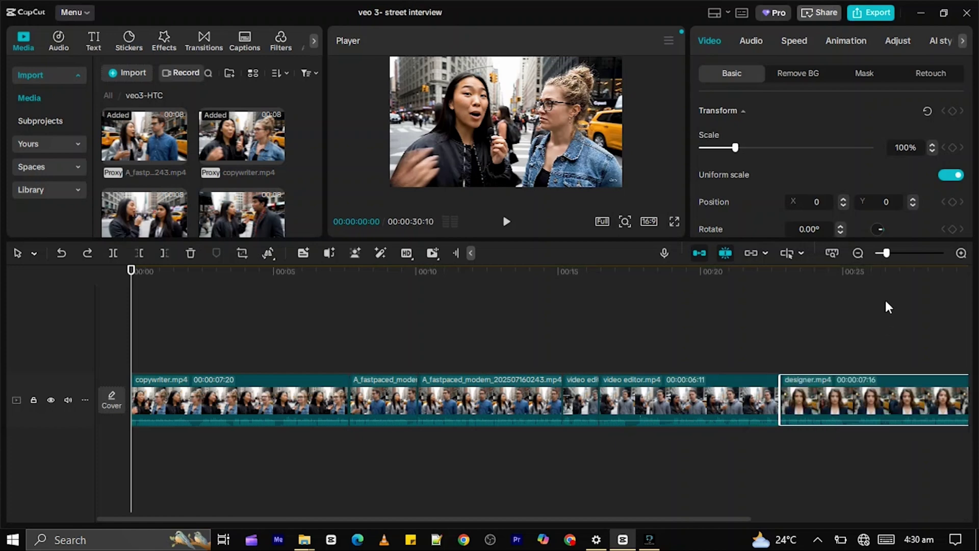
Play back the captioned, Vibrant-filtered interview edit in the CapCut player.
{"action": "left_click", "coordinate": [861, 253]}
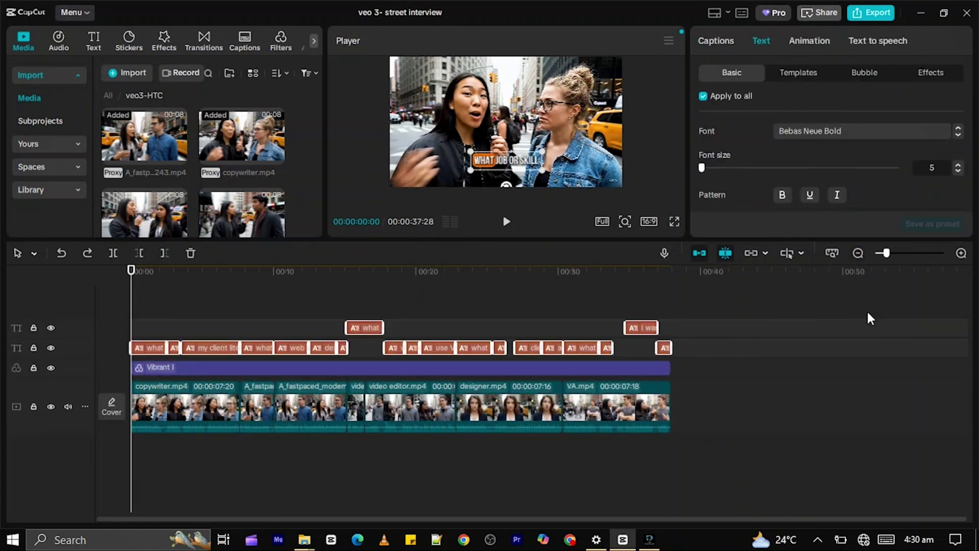
{"action": "left_click", "coordinate": [507, 224]}
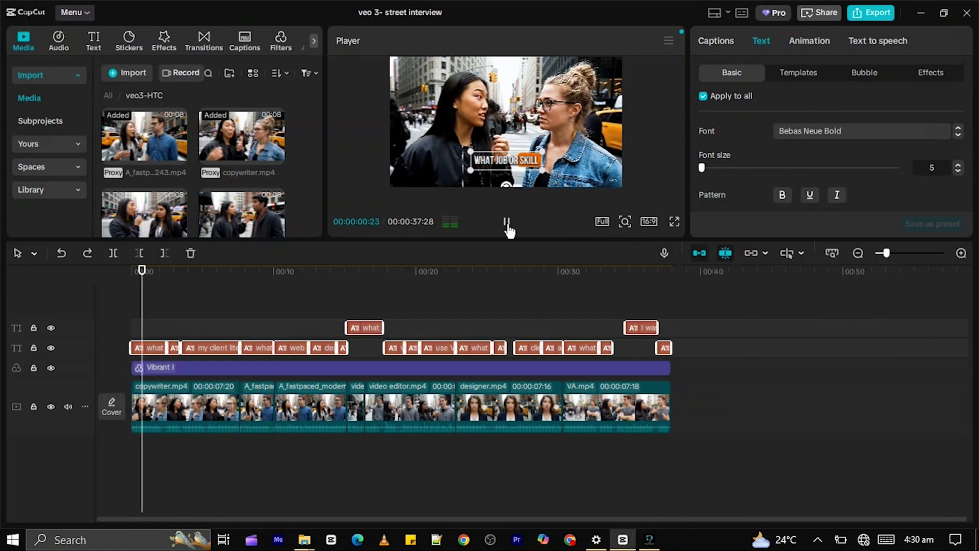